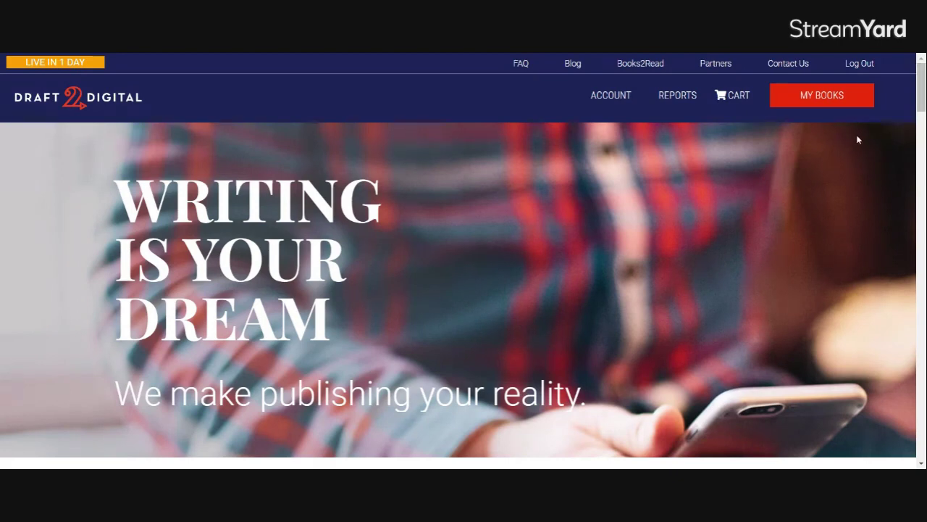
# Open the promotion details of The Vow That Twisted Fate from the list of your books
pyautogui.click(833, 100)
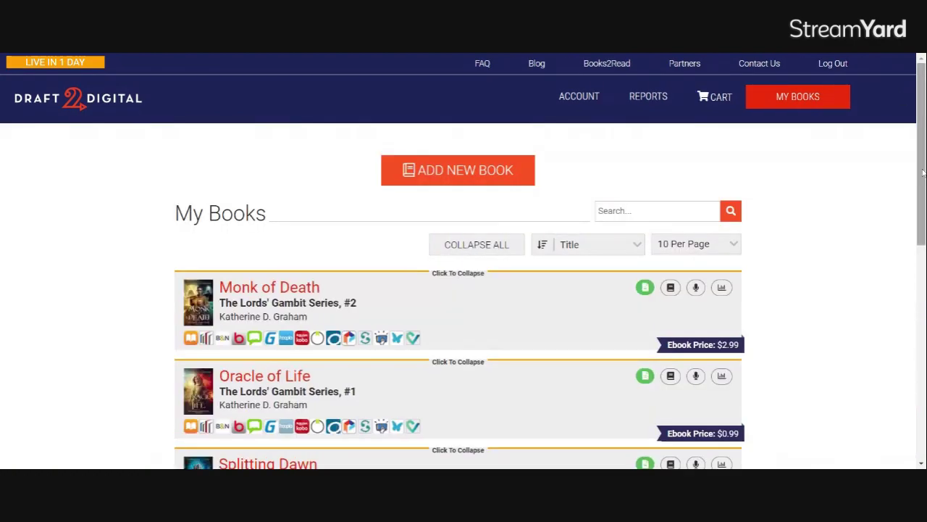
pyautogui.scroll(-1, 920, 152)
pyautogui.scroll(1, 920, 152)
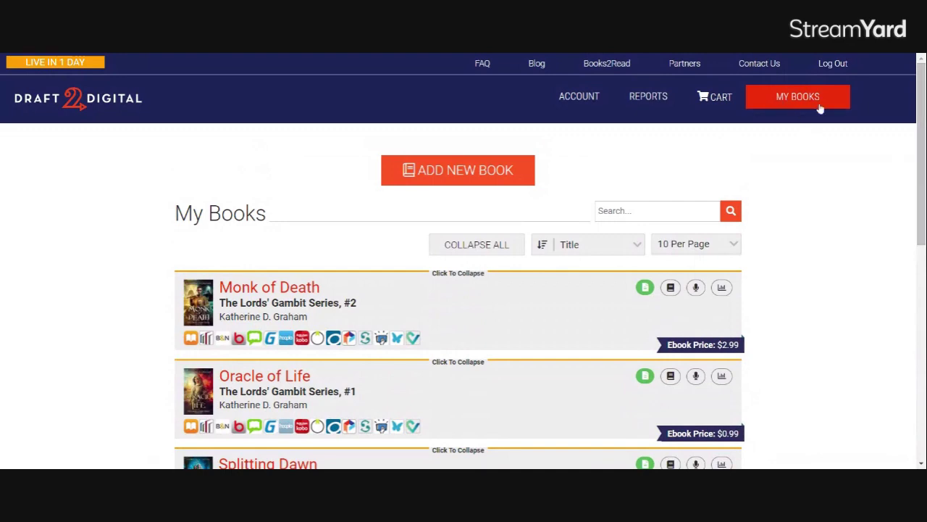
pyautogui.scroll(-3, 918, 133)
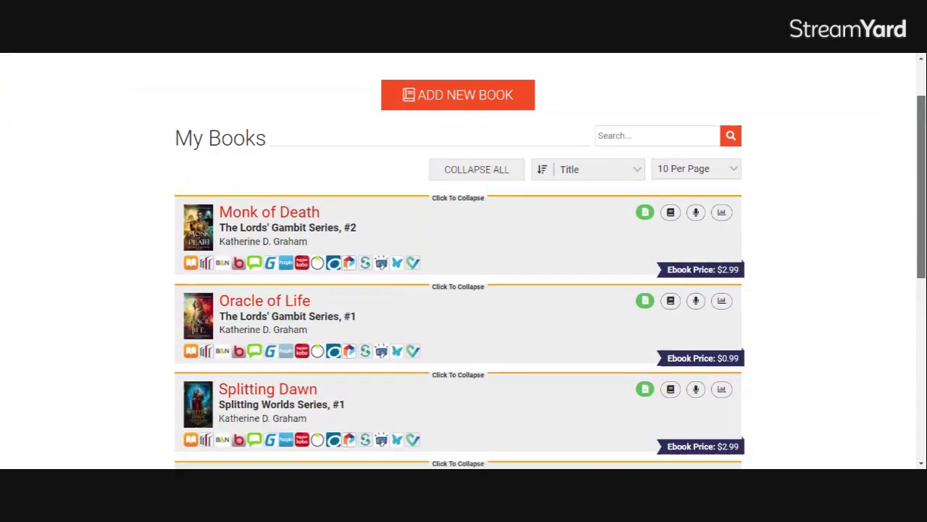
pyautogui.scroll(-2, 464, 260)
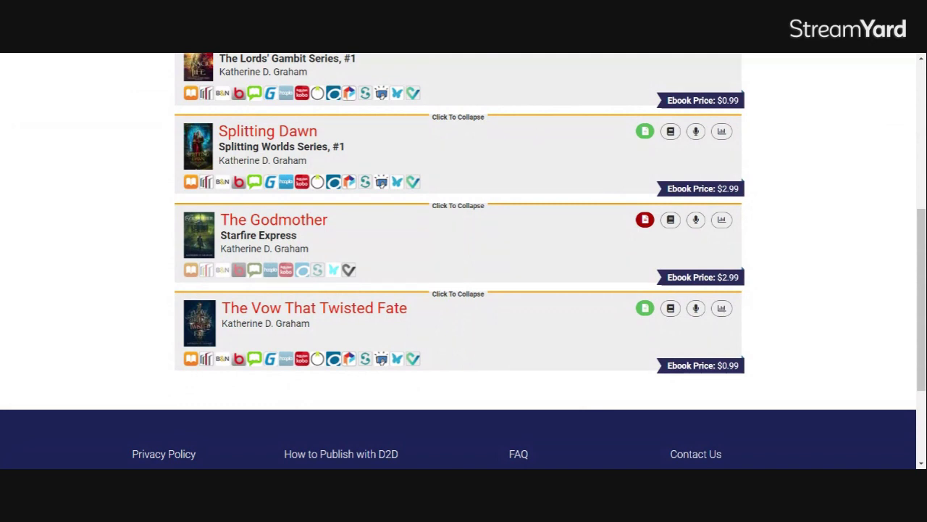
pyautogui.click(722, 312)
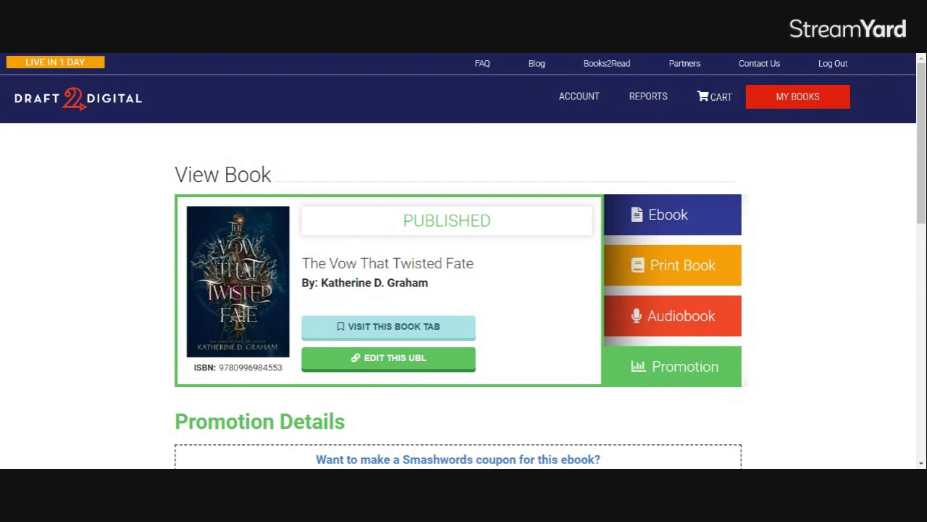
# Open the book's universal link for editing and examine its address and custom link name settings
pyautogui.click(389, 364)
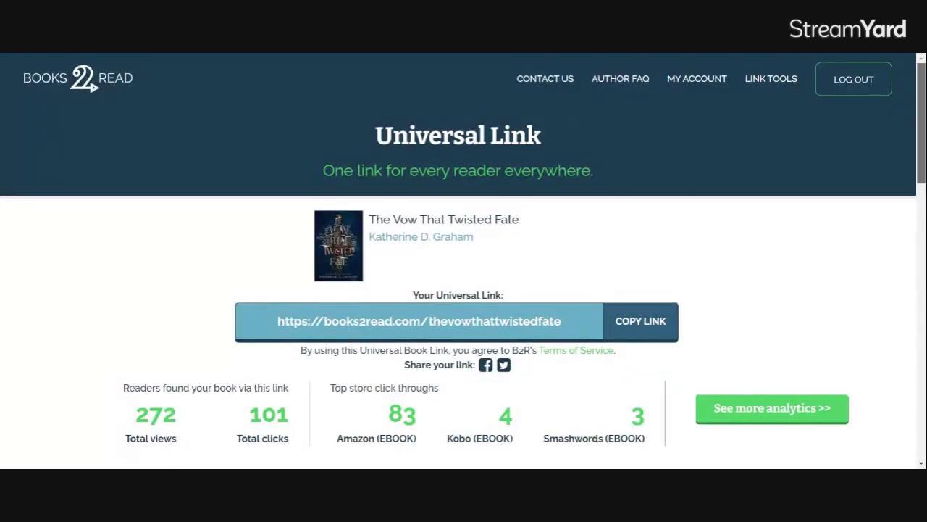
pyautogui.scroll(-2, 580, 172)
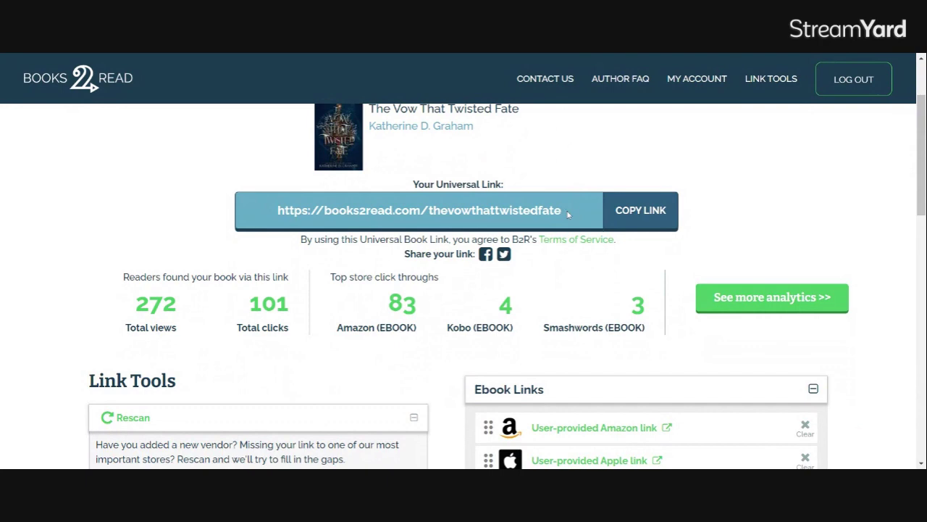
pyautogui.moveTo(563, 210); pyautogui.dragTo(429, 210)
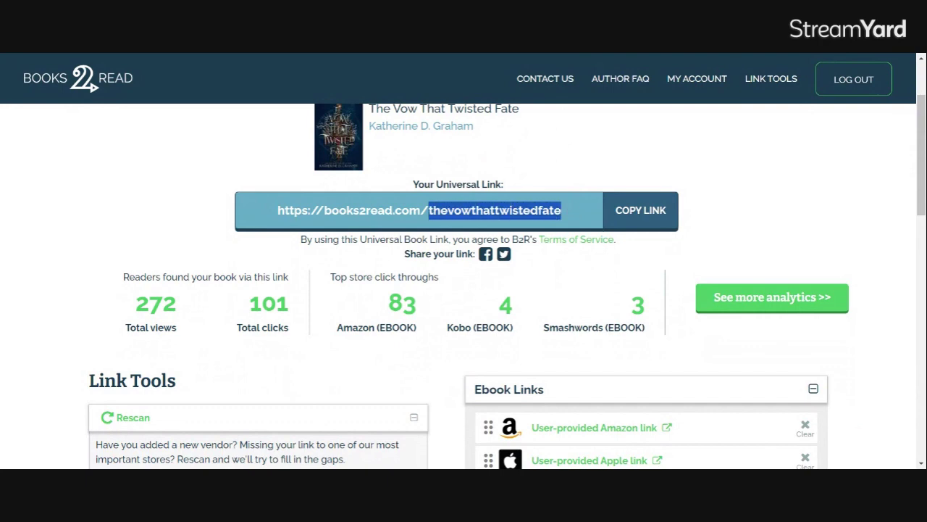
pyautogui.scroll(-3, 507, 283)
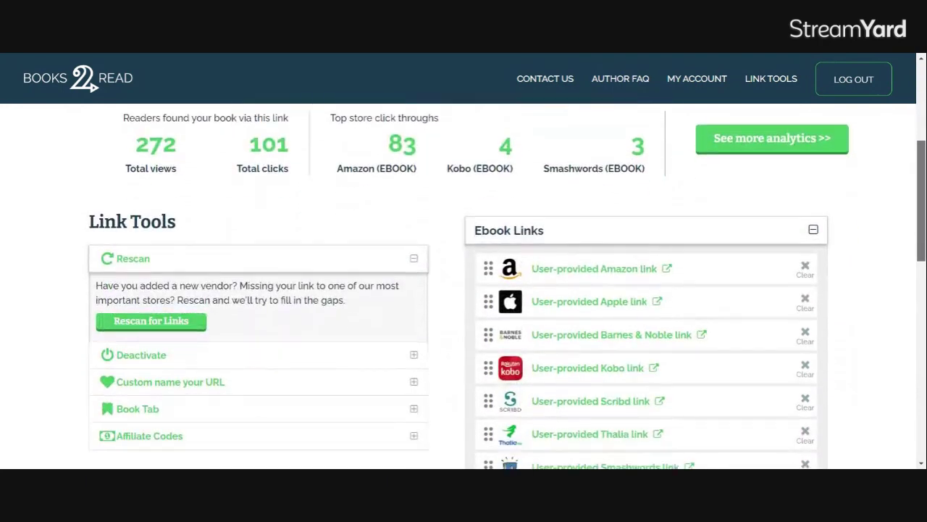
pyautogui.scroll(-2, 507, 283)
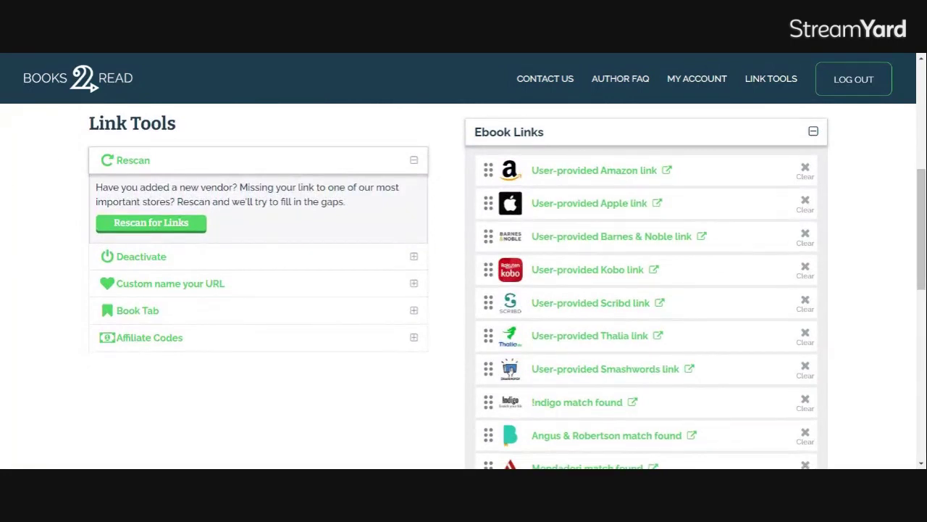
pyautogui.click(415, 285)
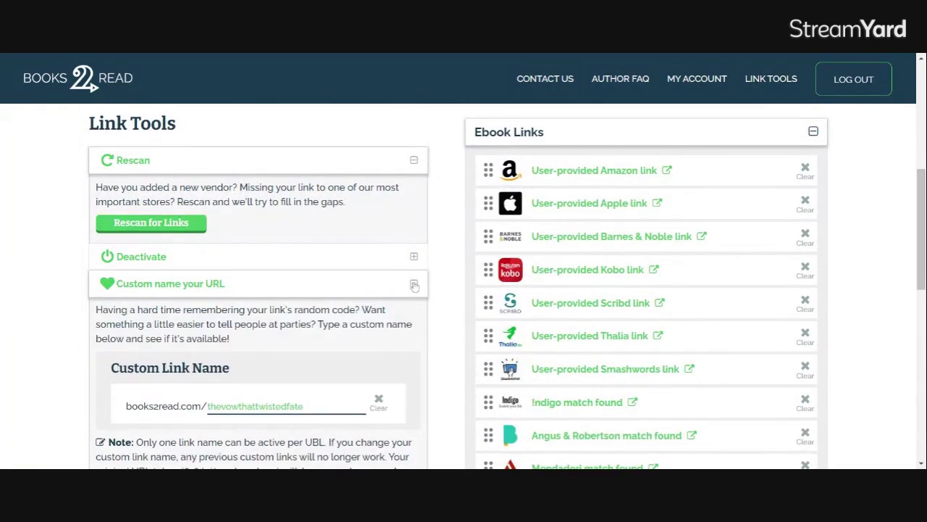
pyautogui.click(415, 285)
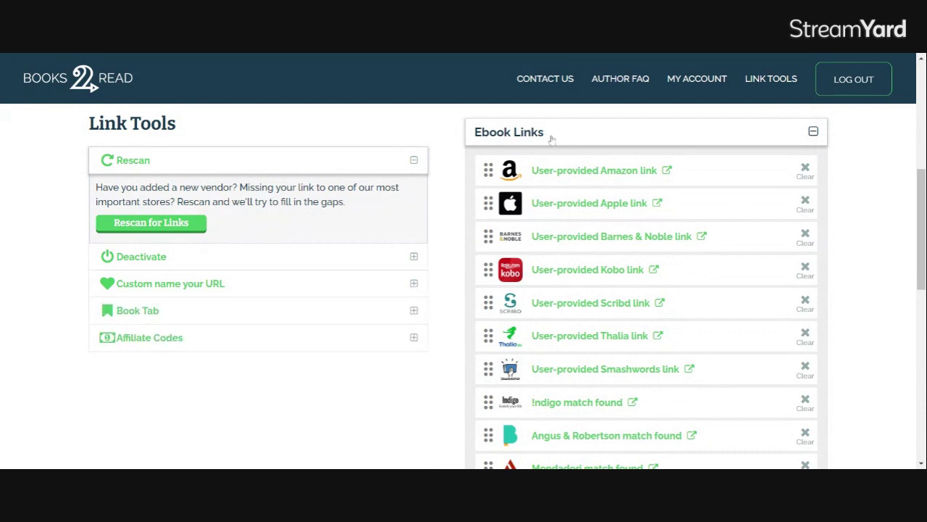
# Clear the user-provided Amazon link from the universal link's ebook store links
pyautogui.moveTo(551, 140); pyautogui.dragTo(472, 135)
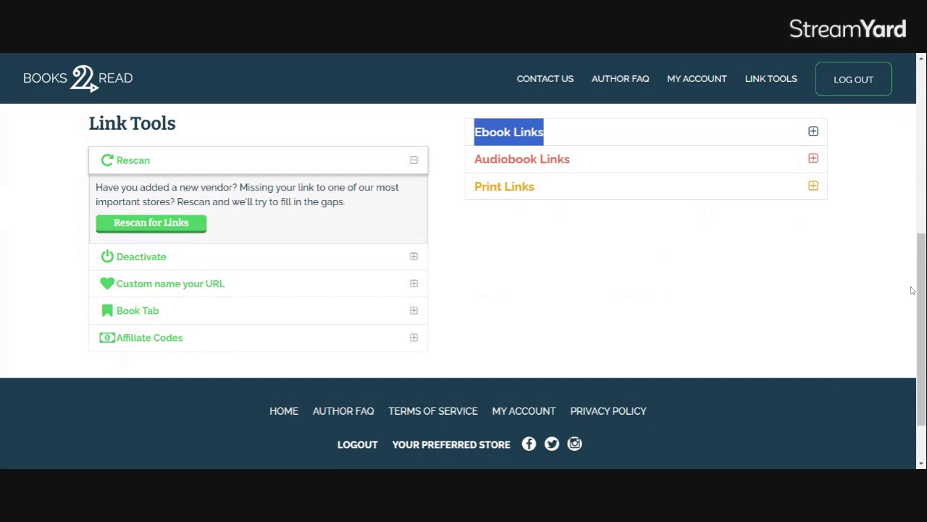
pyautogui.click(813, 132)
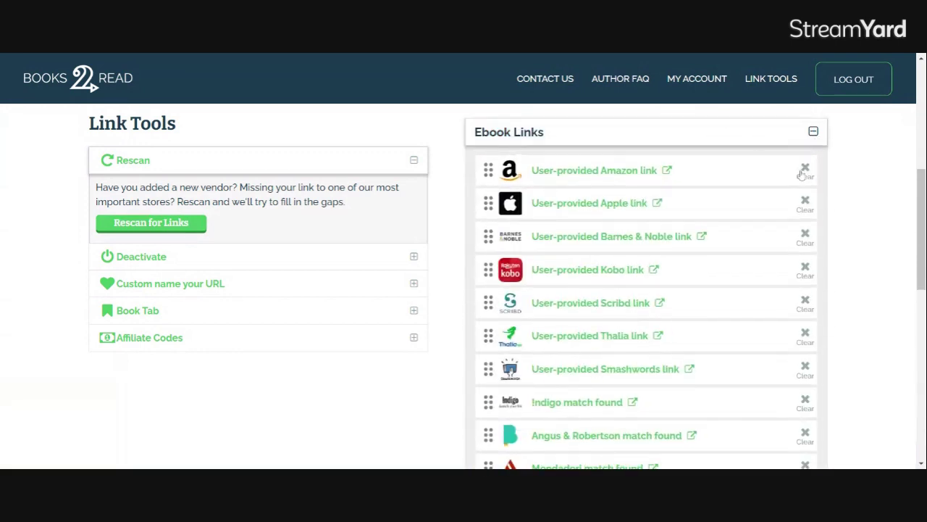
pyautogui.click(803, 174)
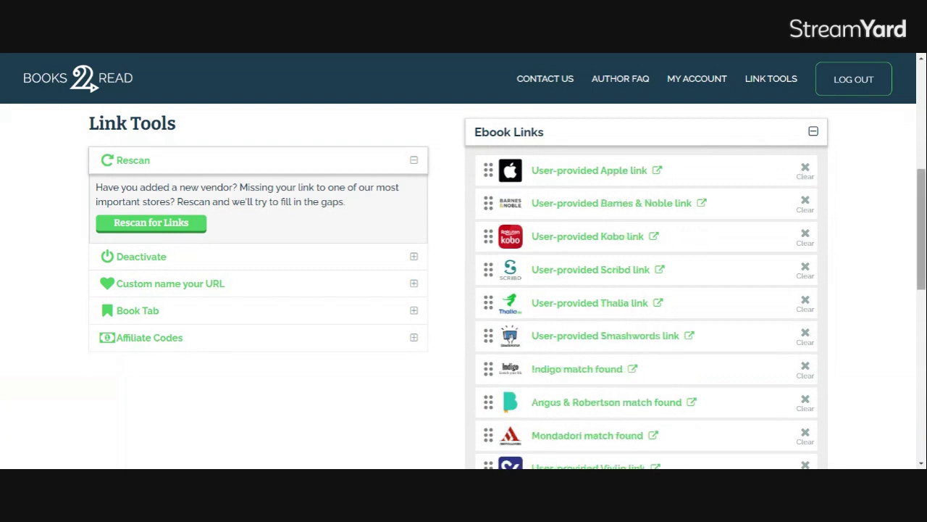
pyautogui.scroll(-4, 921, 232)
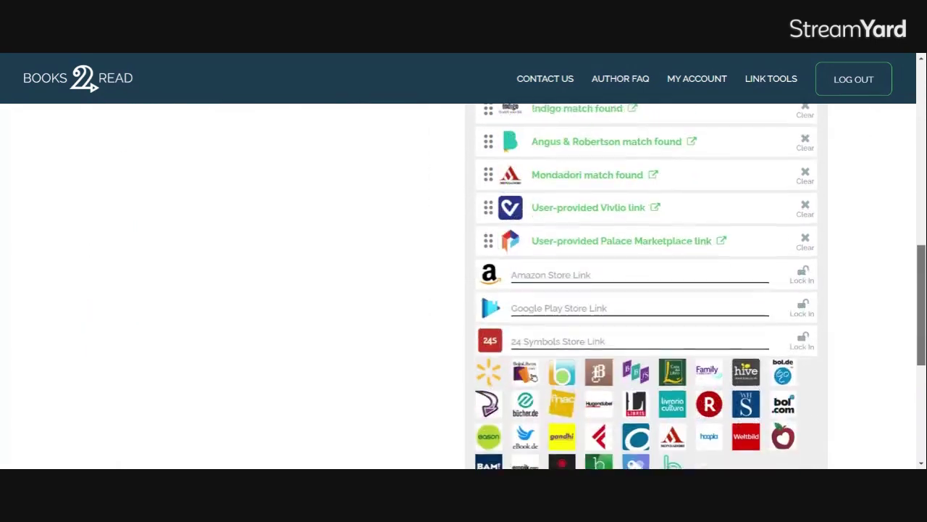
pyautogui.click(572, 272)
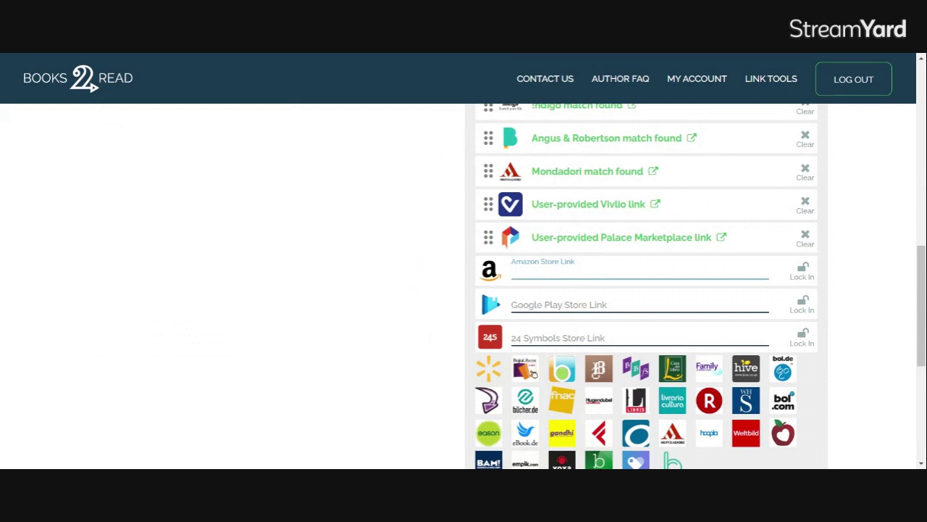
pyautogui.write('https://www.amazon.com/dp/B0CBJTX4PN')
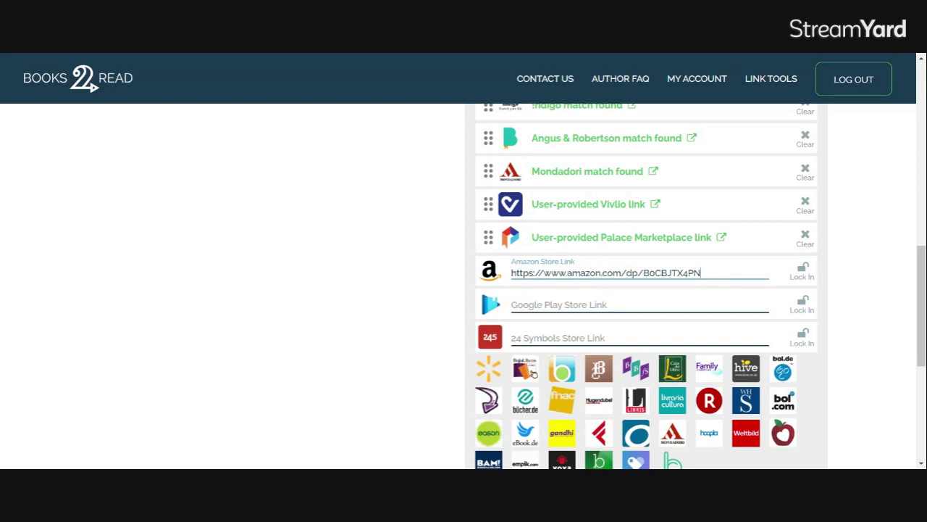
pyautogui.click(802, 270)
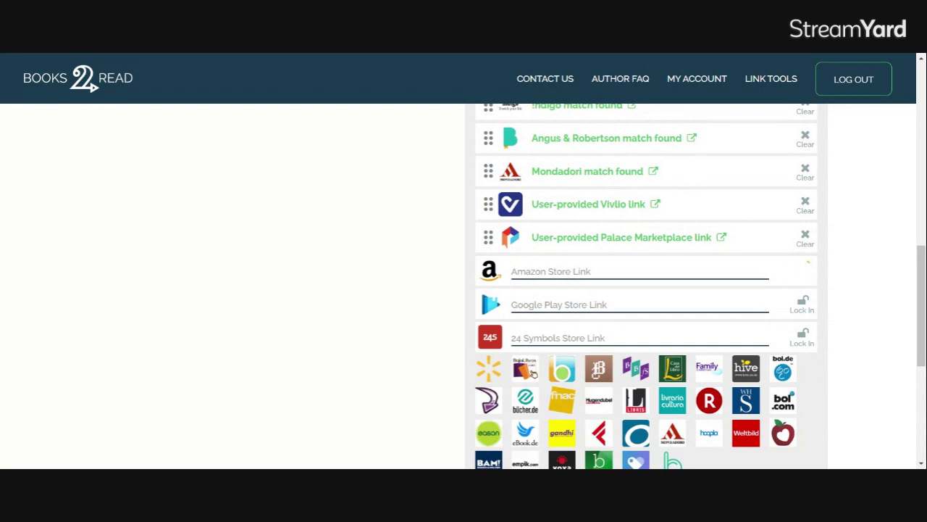
pyautogui.scroll(4, 645, 290)
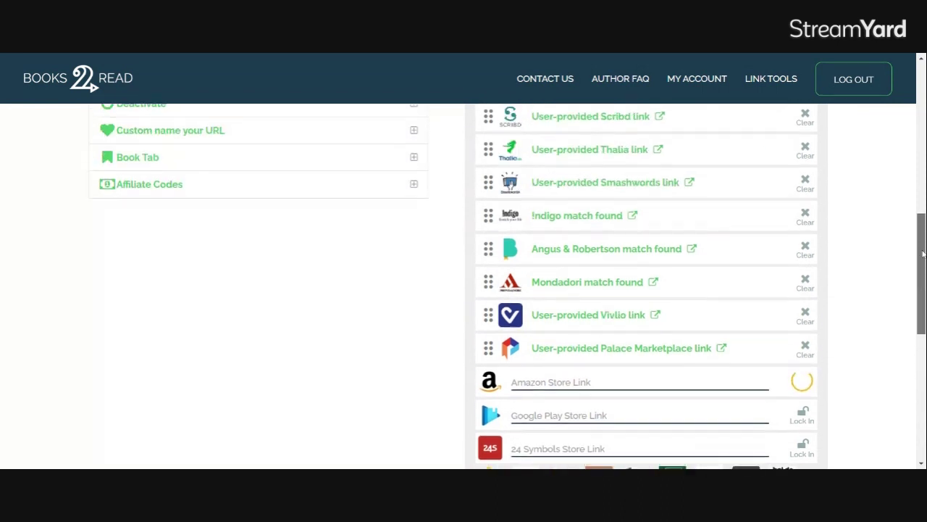
pyautogui.scroll(-1, 645, 290)
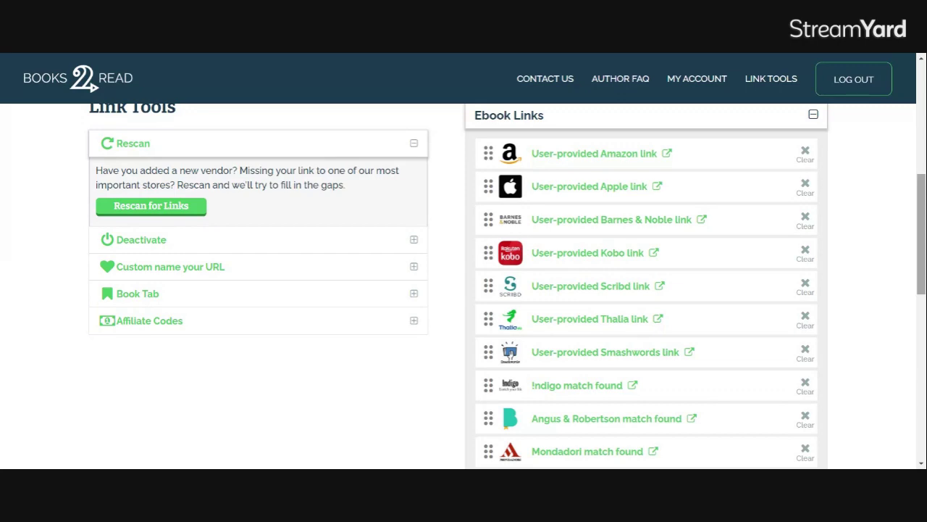
pyautogui.scroll(-6, 533, 162)
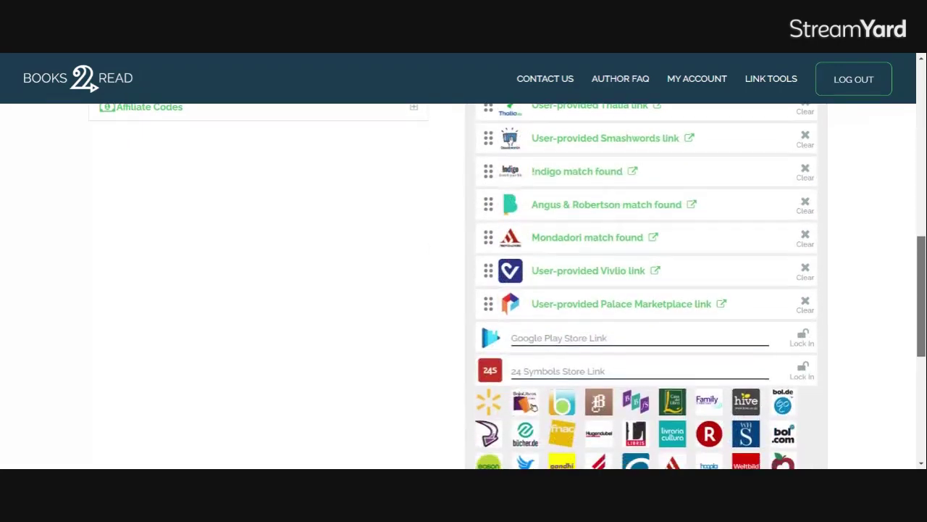
pyautogui.scroll(6, 533, 163)
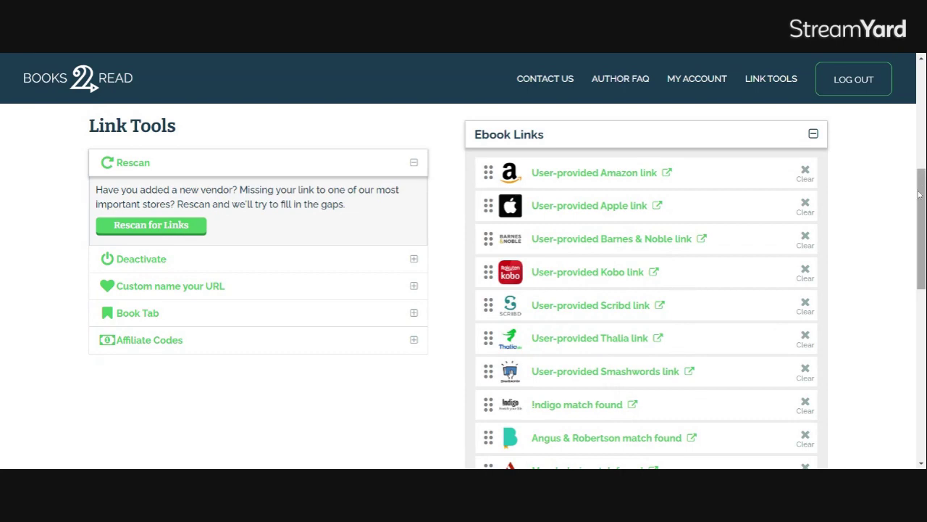
pyautogui.moveTo(921, 194); pyautogui.dragTo(921, 89)
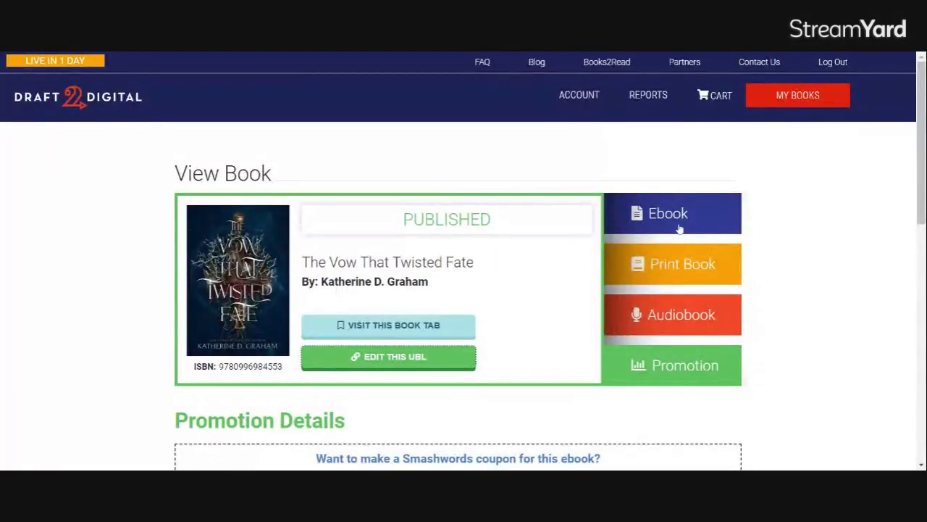
# Return to the book's page on Draft2Digital, open its ebook details and examine the stores where it is published
pyautogui.click(679, 229)
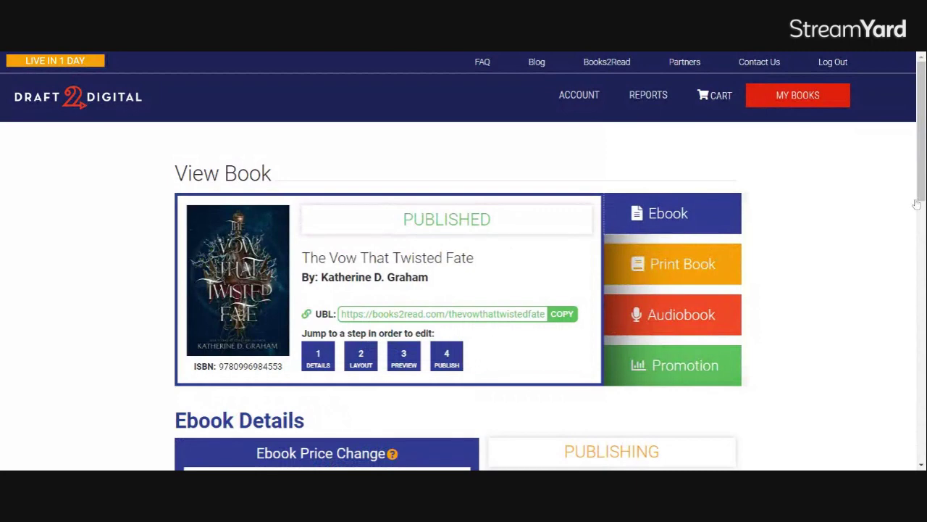
pyautogui.scroll(-2, 916, 208)
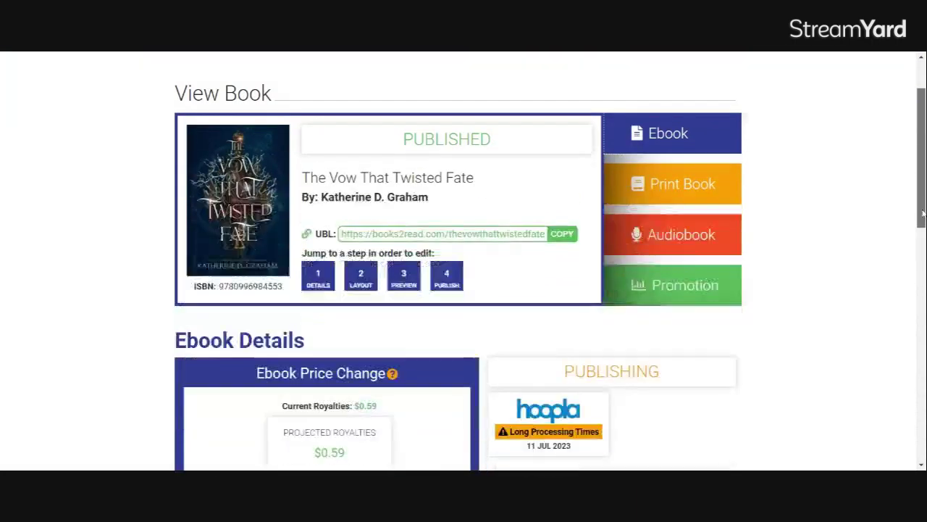
pyautogui.scroll(-7, 917, 208)
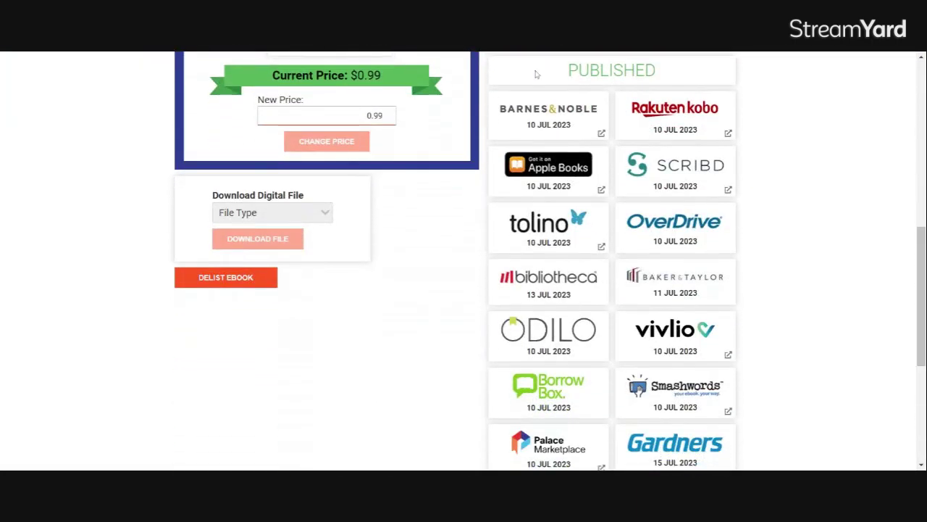
pyautogui.moveTo(571, 74); pyautogui.dragTo(680, 70)
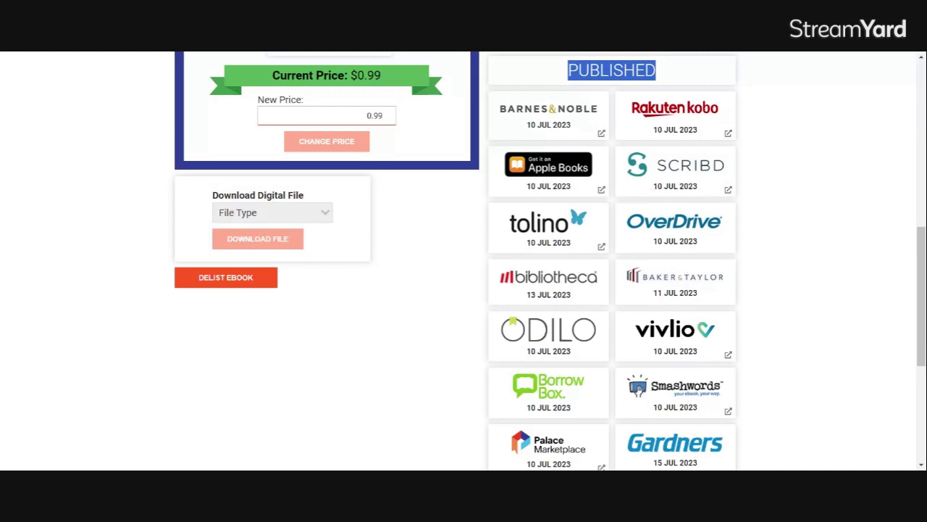
pyautogui.moveTo(921, 297); pyautogui.dragTo(921, 155)
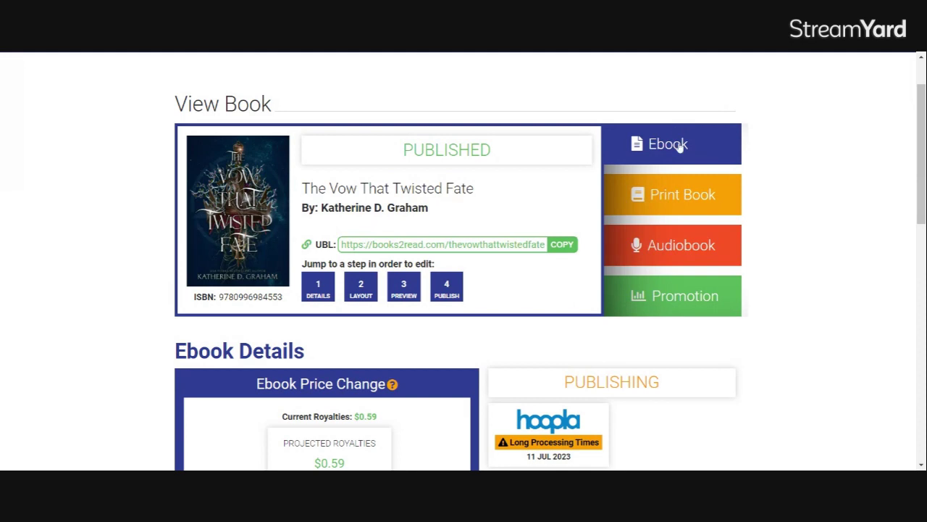
# Open the ebook's Details step for editing, look it over and go on to the Layout step
pyautogui.click(319, 289)
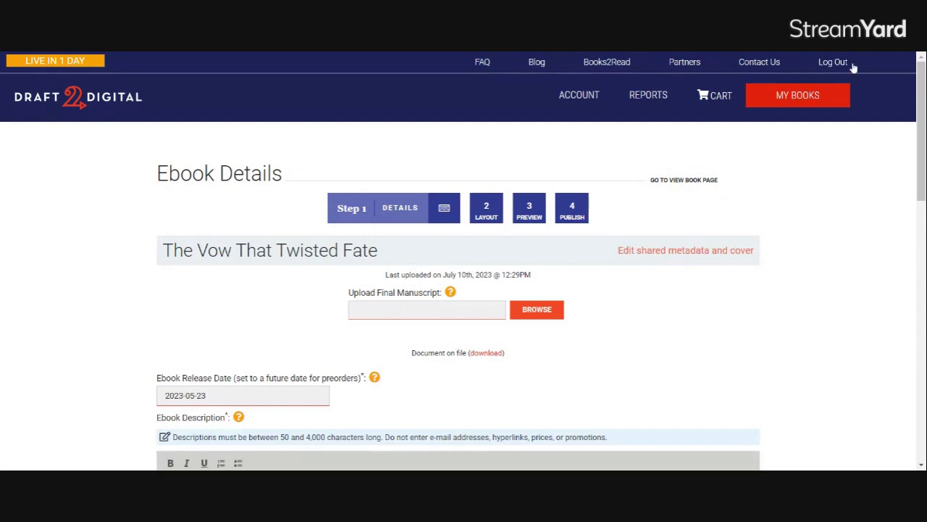
pyautogui.moveTo(922, 147); pyautogui.dragTo(923, 260)
pyautogui.scroll(5, 487, 218)
pyautogui.click(487, 212)
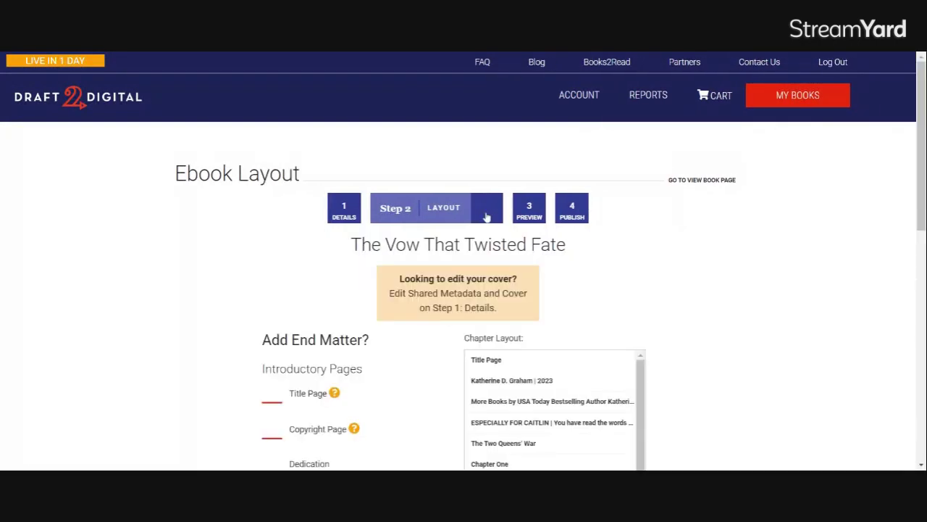